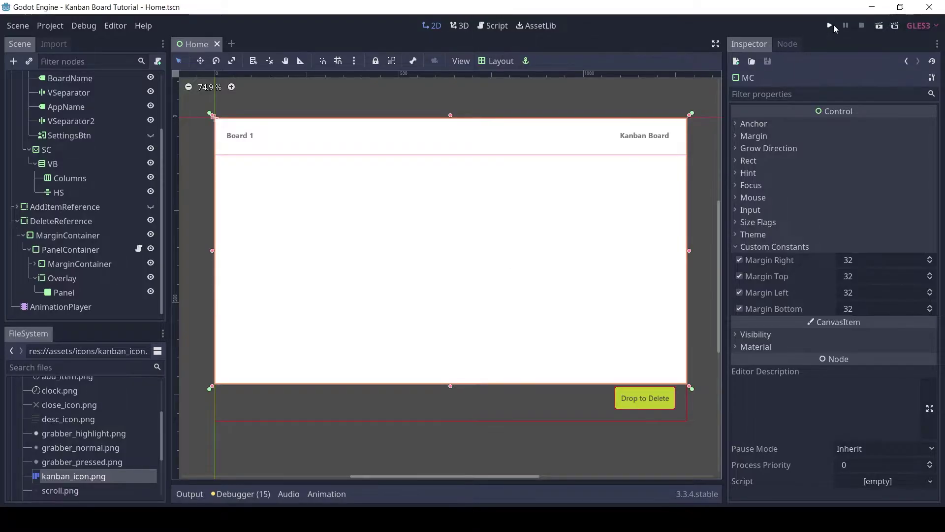
- Run the Kanban board, drag the heyyyyyy, subscribe and comment cards, then close it
click(831, 26)
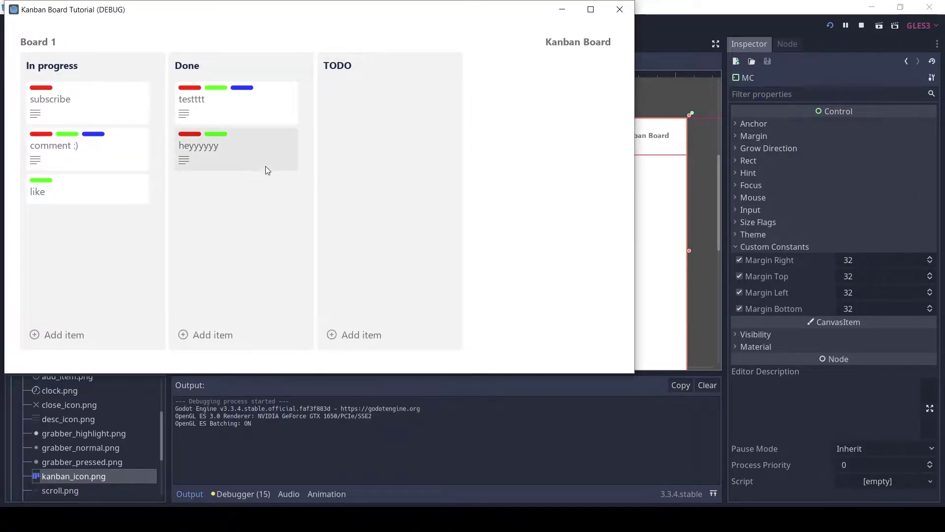
mouse_move(265, 165)
mouse_down()
mouse_move(277, 153)
mouse_move(275, 101)
mouse_move(236, 111)
mouse_up()
drag(98, 100, 118, 110)
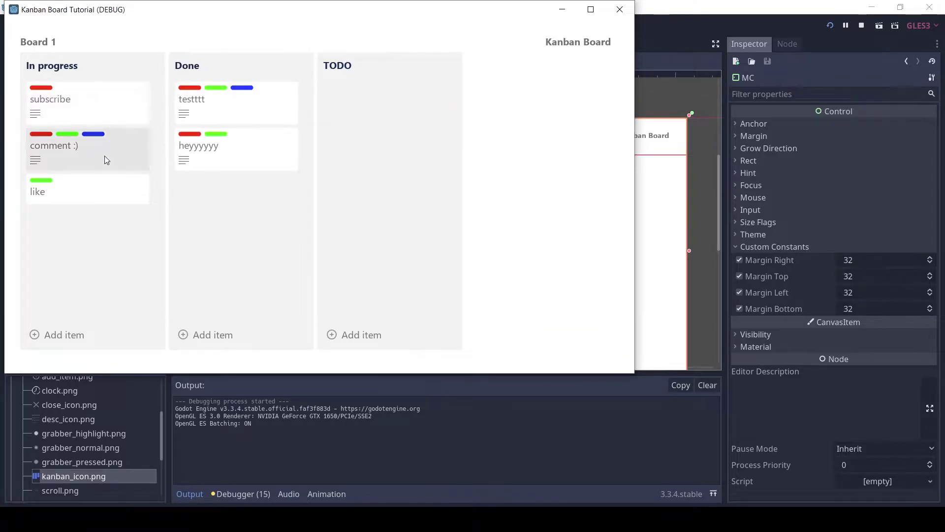
drag(104, 156, 192, 158)
click(619, 9)
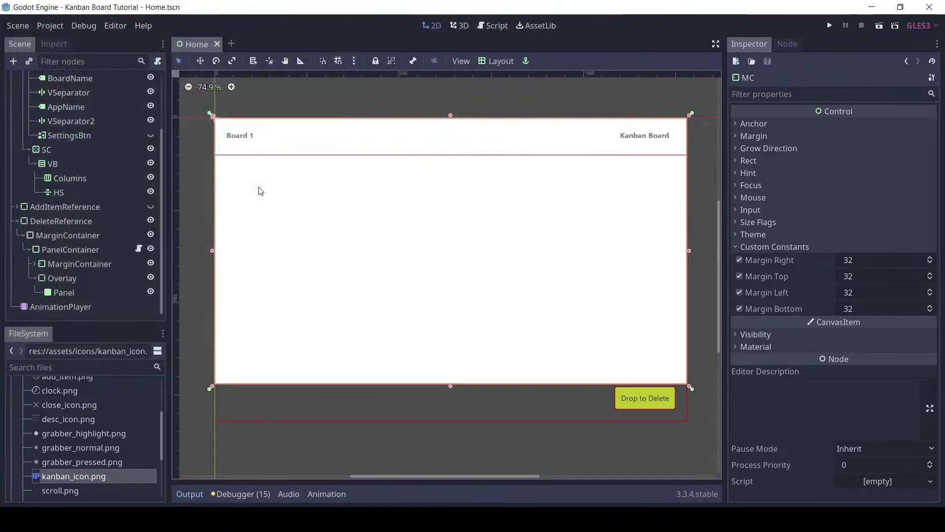
- Filter FileSystem for 'card' and open Card.tscn along with its Card.gd script
click(92, 362)
text(card)
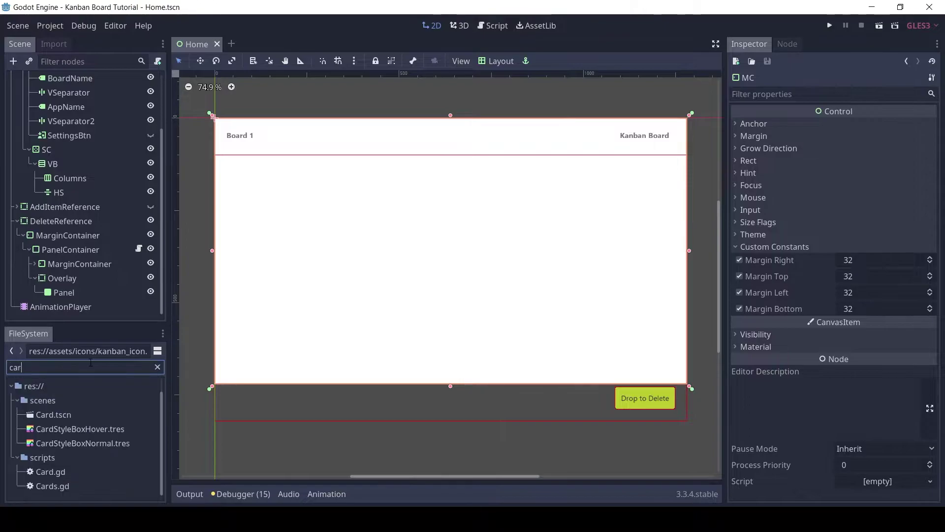
double_click(57, 416)
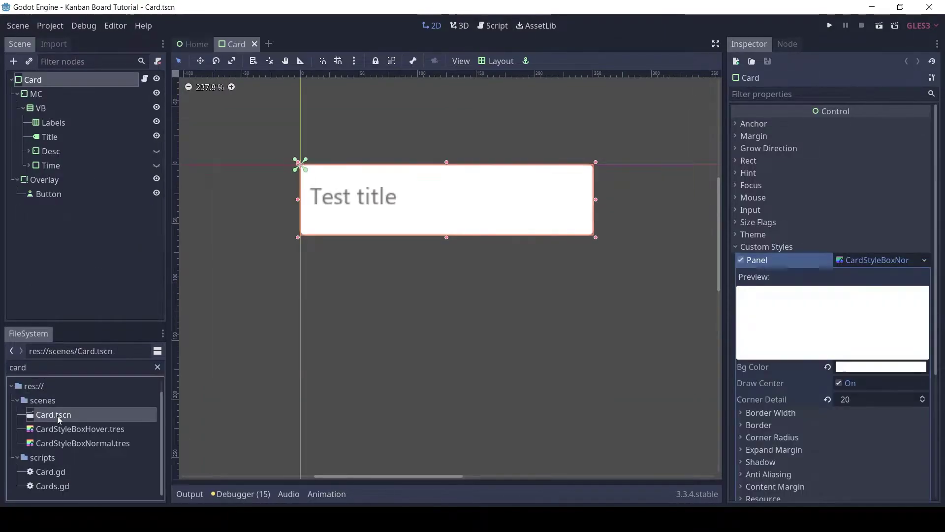
click(145, 79)
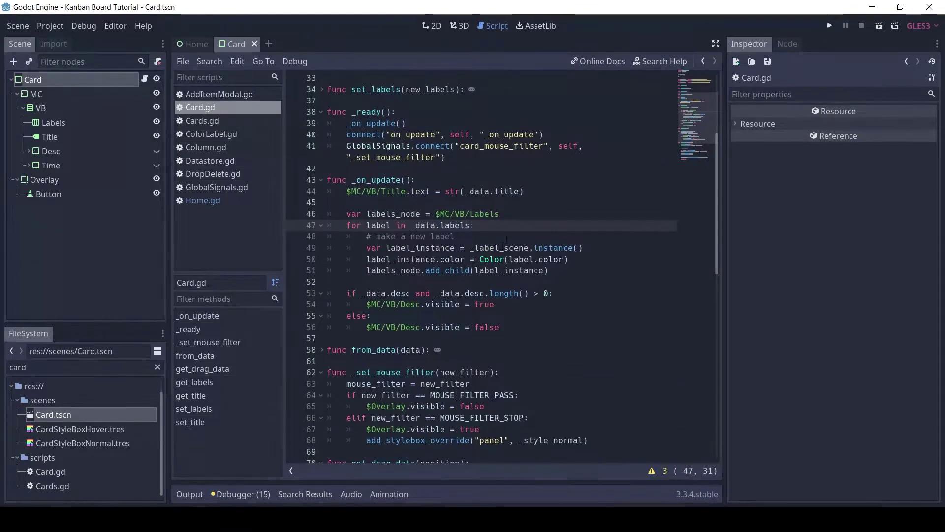
- After the labels_node line in _on_update, add a loop hiding and queue_free-ing each child
key(Down)
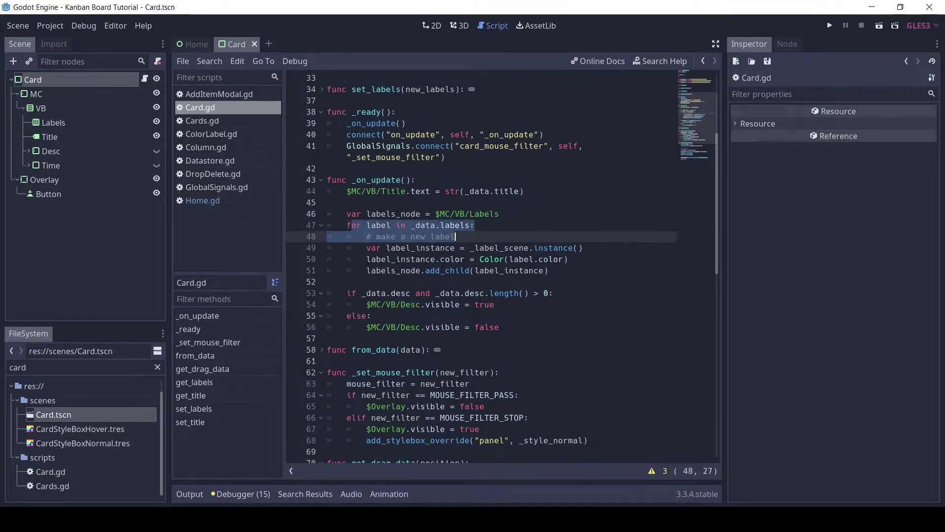
click(441, 259)
click(537, 213)
key(Return)
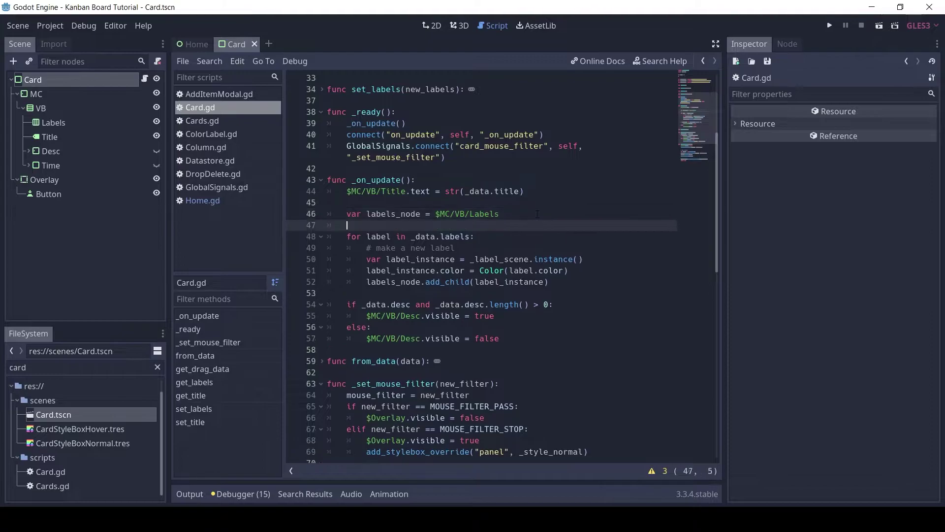
text(forchild in labels_node.get_children():)
key(Return)
text(child.visible = fa)
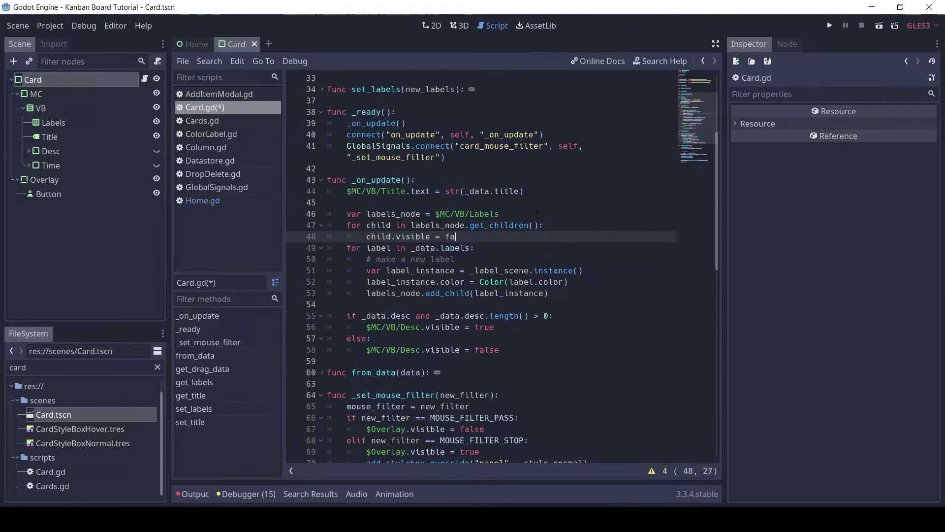
text(lse)
key(Return)
text(child.queue_f)
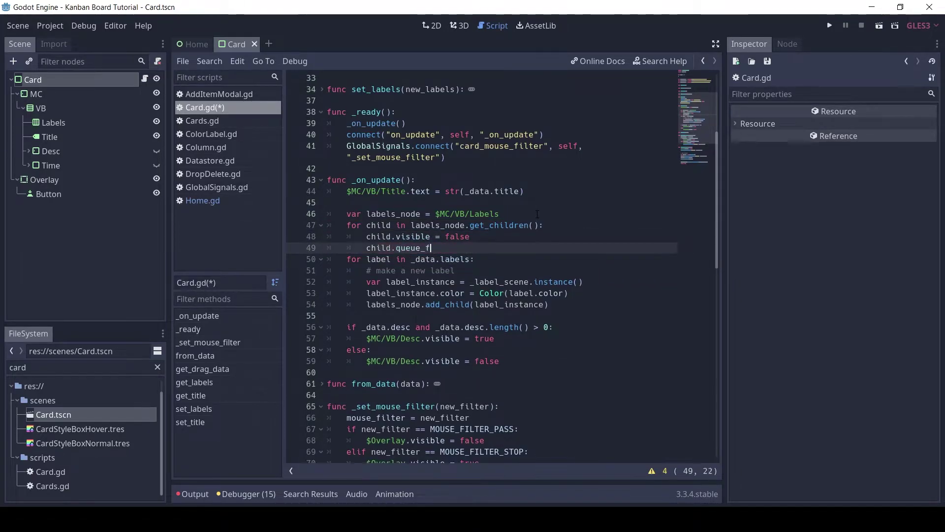
text(ree())
key(Return)
- Save and run the board, dragging the heyyyyyy and like cards to test
key(F5)
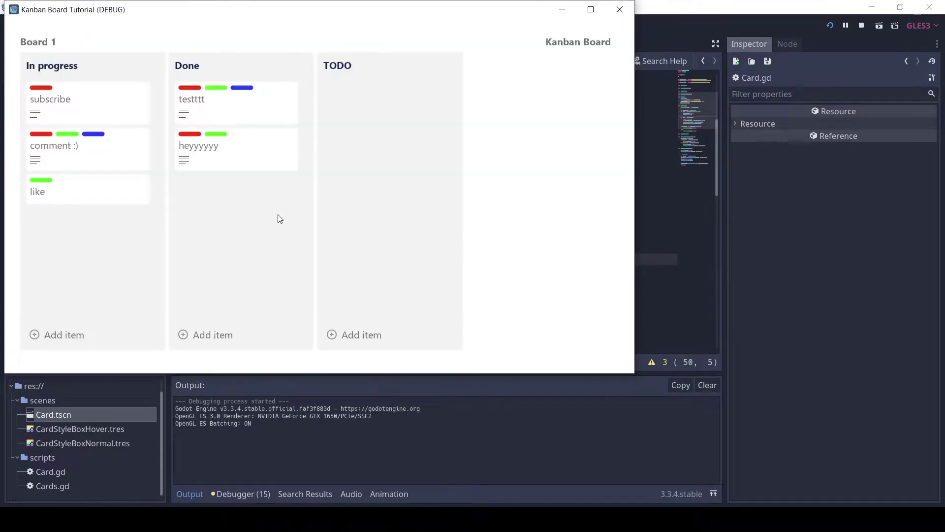
drag(266, 151, 227, 181)
drag(110, 189, 121, 207)
- Set the Card root's Default Cursor Shape to Pointing hand, then save and run the board
click(619, 9)
click(35, 79)
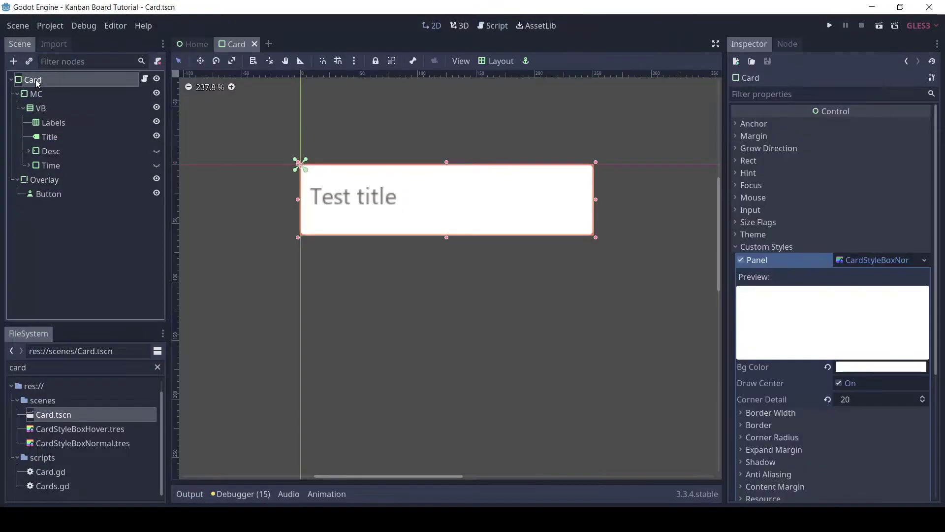
click(776, 247)
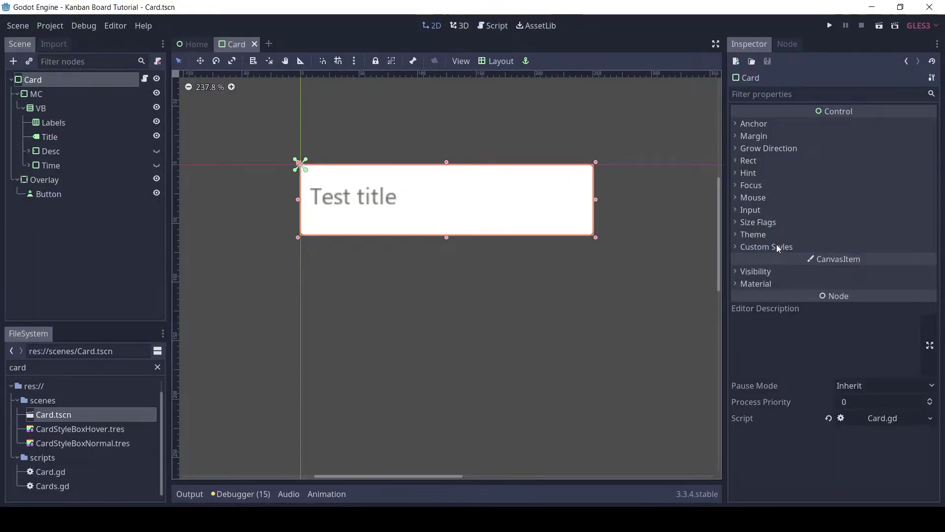
click(767, 197)
click(873, 227)
click(871, 268)
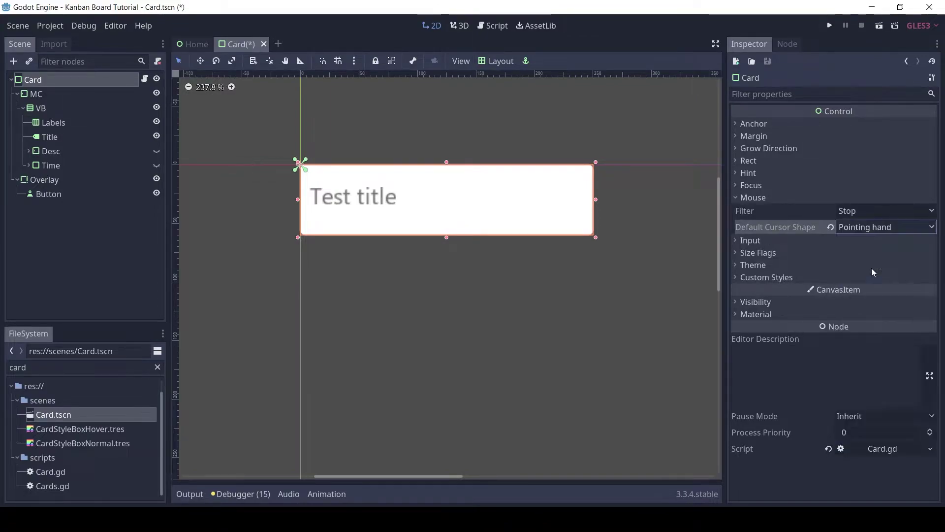
click(834, 26)
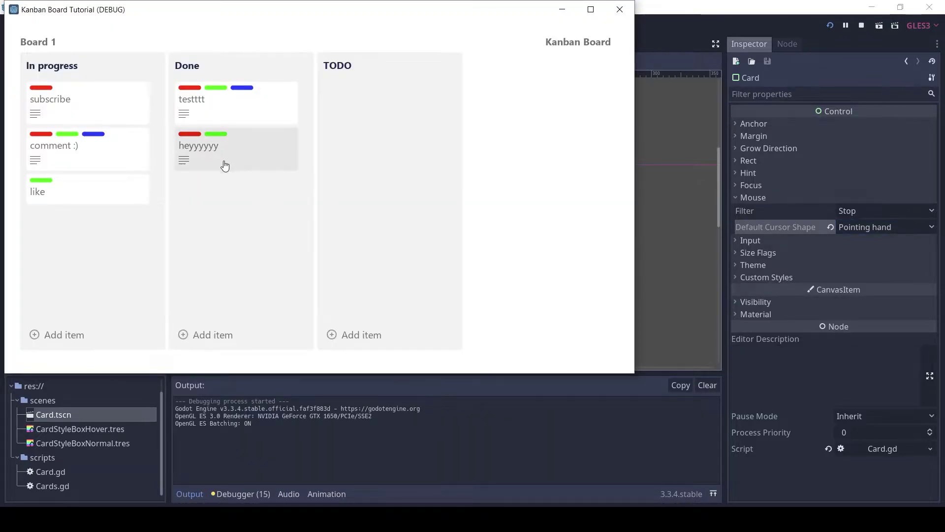
- Close the game and add a Windows Desktop export preset with Embed Pck enabled
click(619, 9)
click(65, 26)
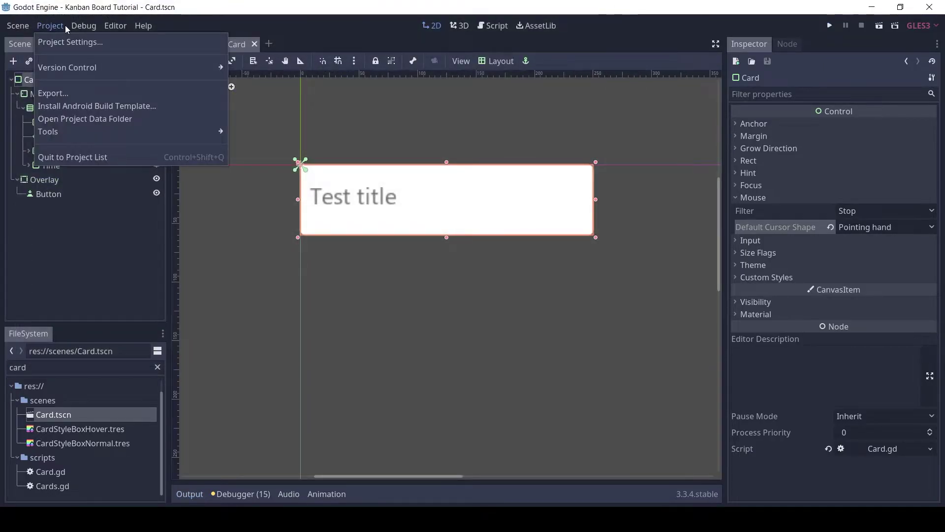
click(65, 94)
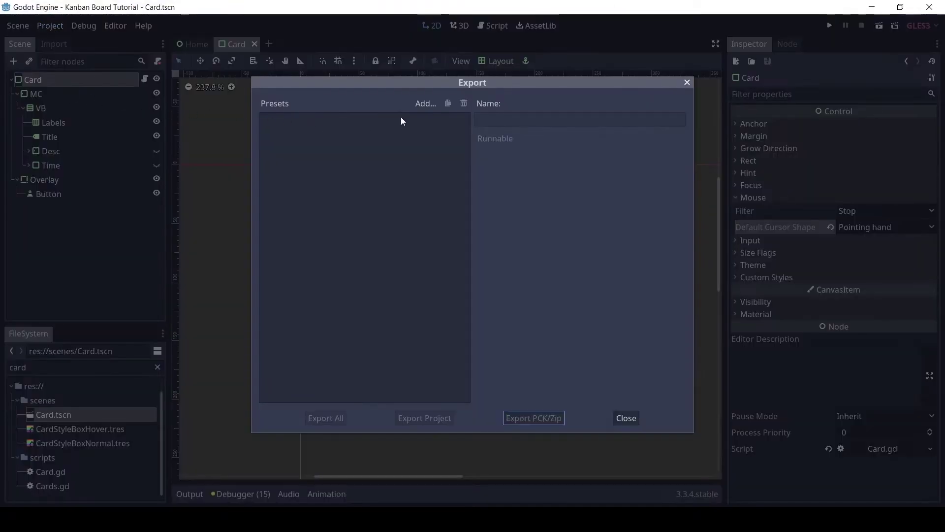
click(422, 103)
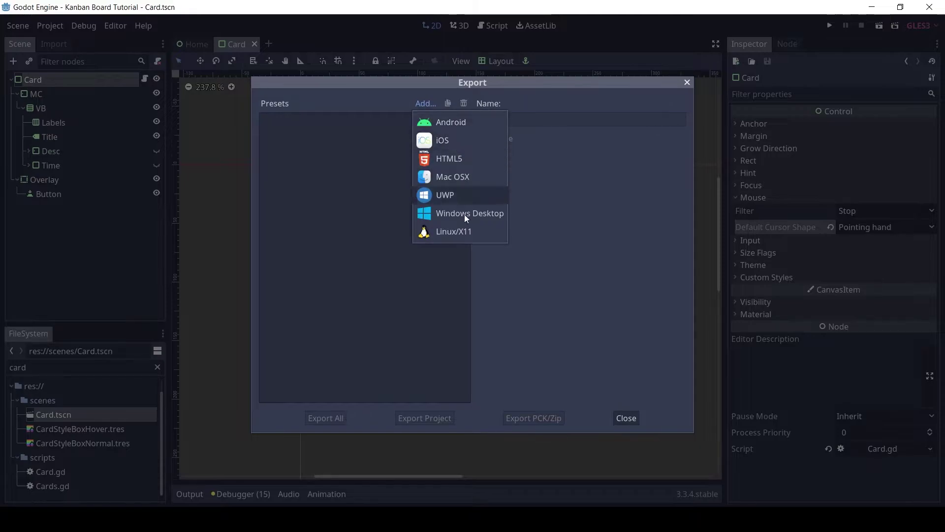
click(447, 214)
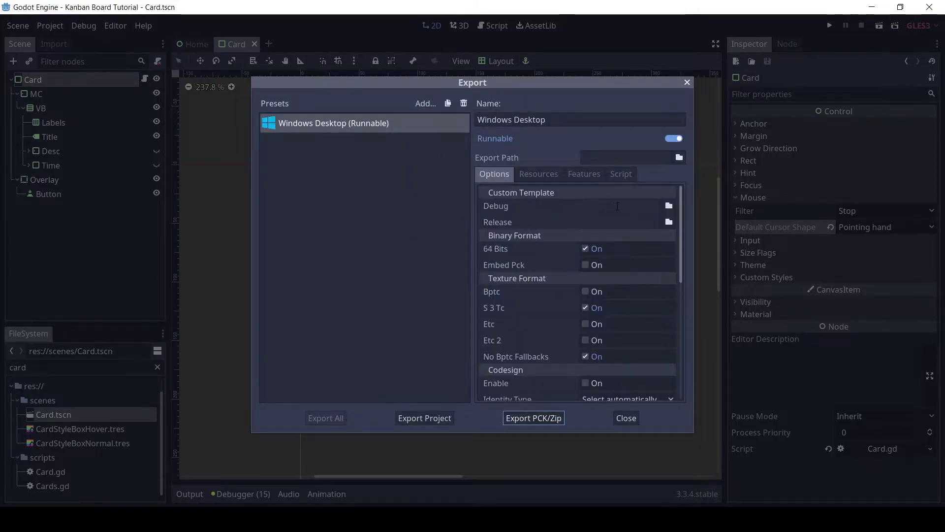
scroll(590, 245, down, 2)
click(587, 212)
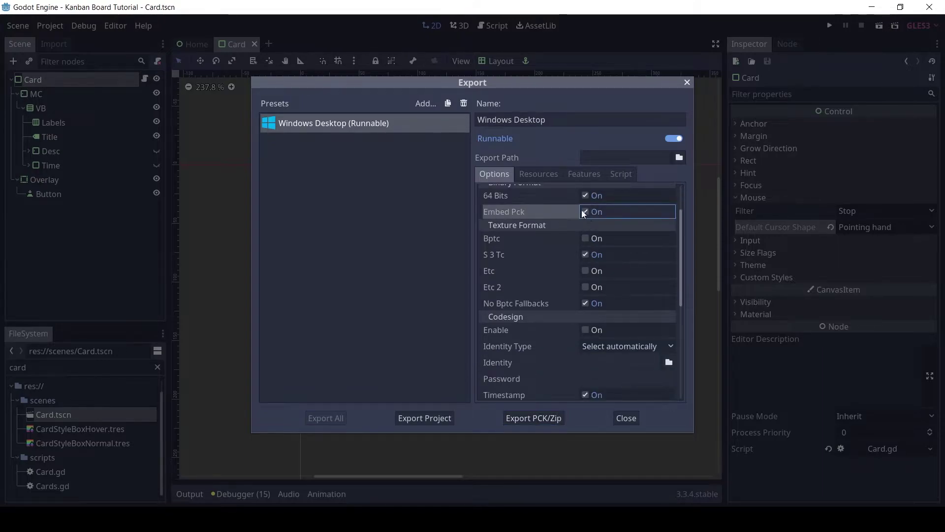
scroll(584, 266, down, 1)
scroll(580, 280, up, 3)
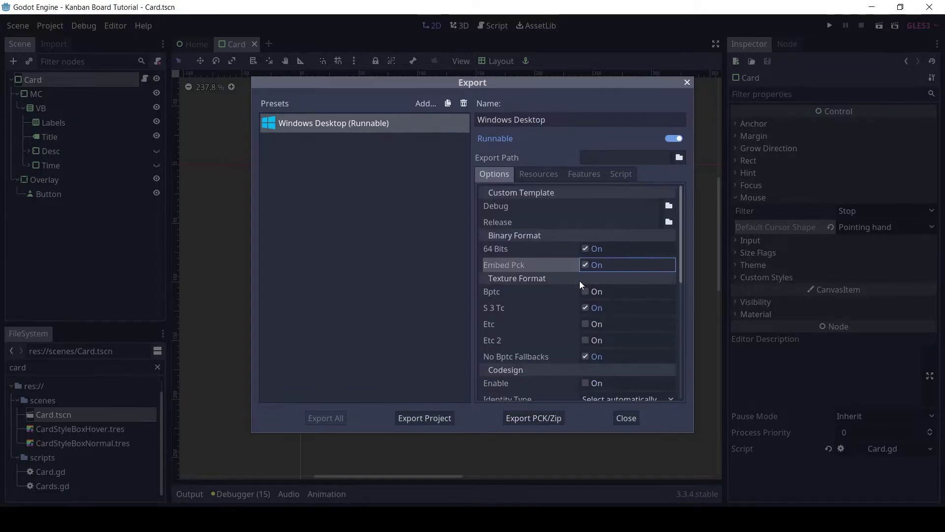
scroll(548, 286, down, 1)
scroll(578, 339, down, 3)
scroll(578, 339, down, 4)
- Choose res://assets/icons/kanban_icon.ico as the Windows preset's application icon
click(668, 327)
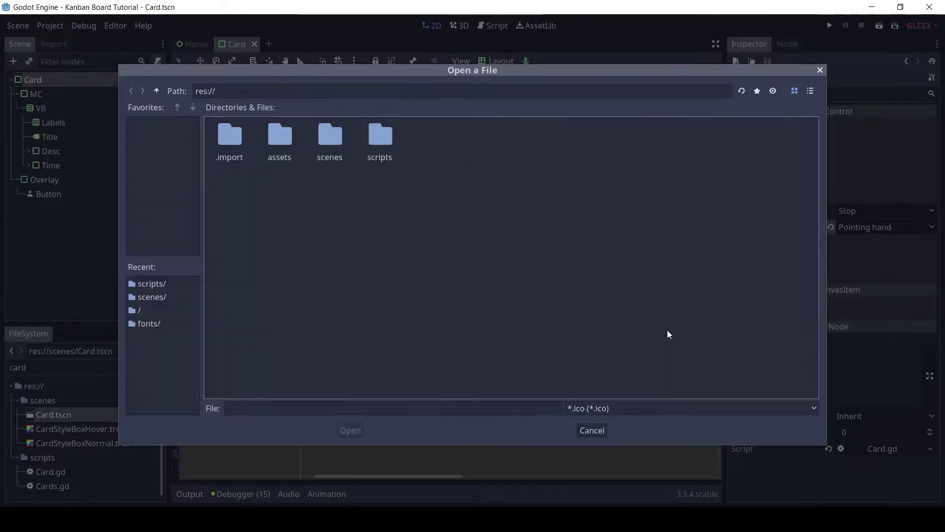
double_click(279, 144)
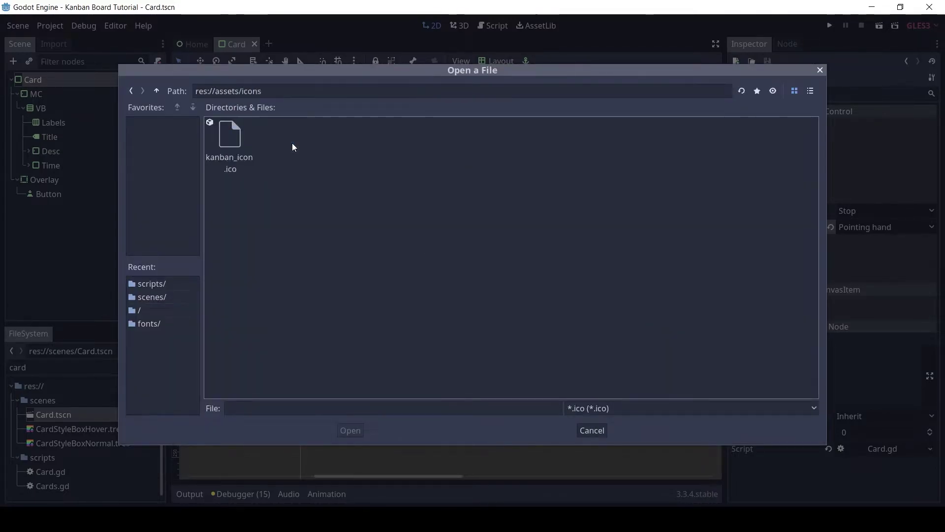
click(222, 140)
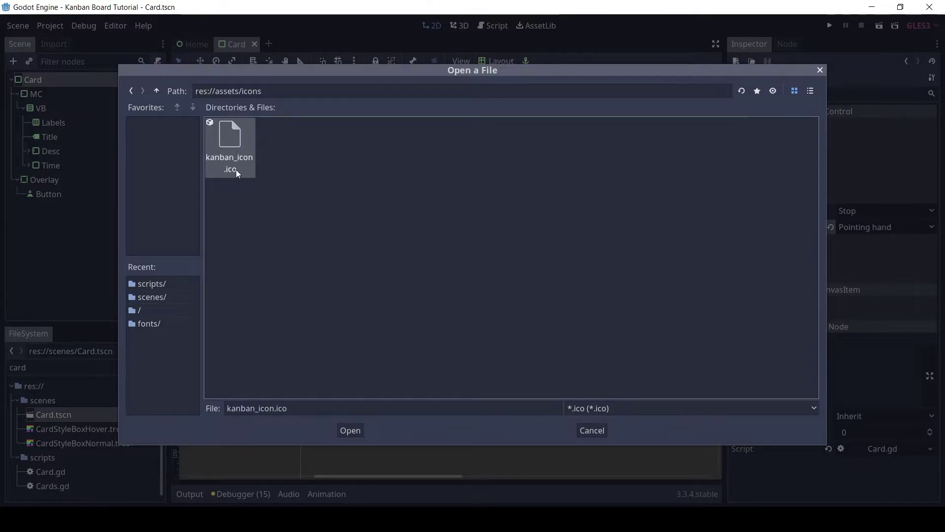
double_click(239, 148)
scroll(614, 322, down, 2)
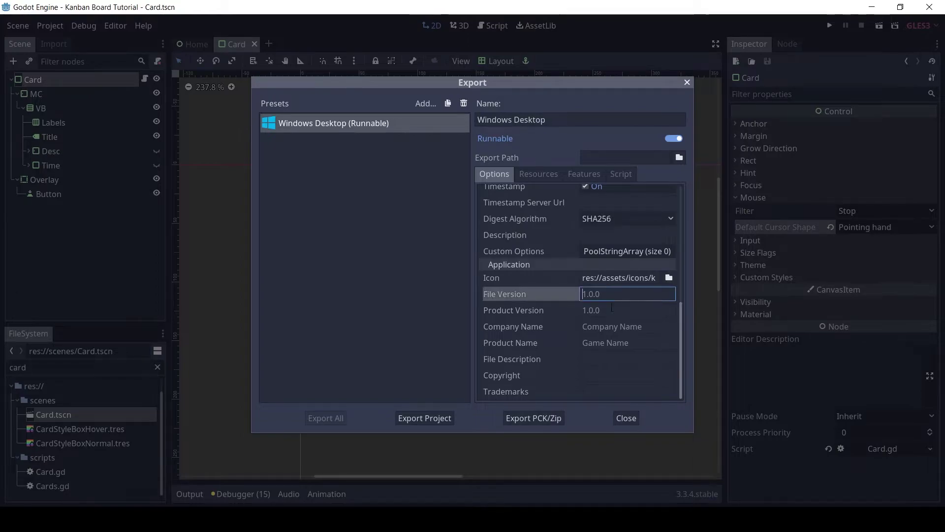
- Enter company name 3ddelano and product name Kanban Board in the export preset
click(610, 325)
text(3ddelano)
key(Tab)
text(Kanban Boar)
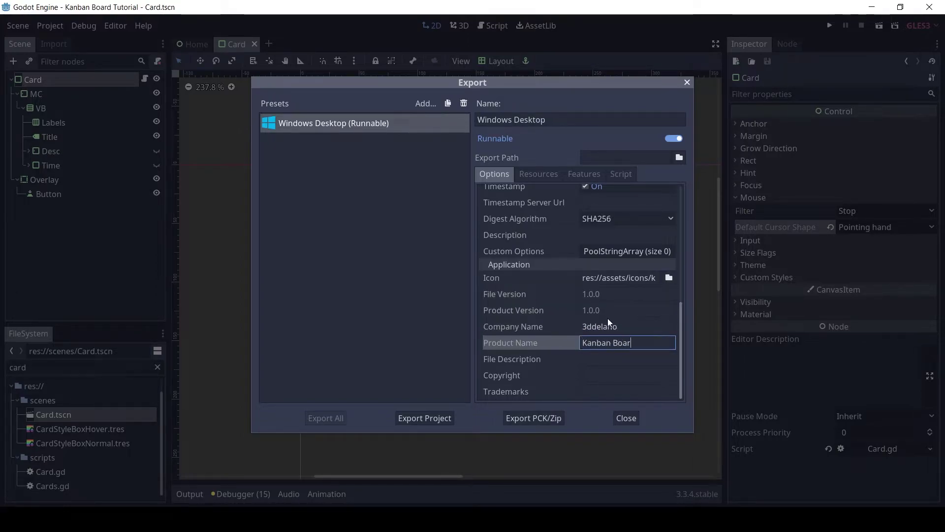
text(d)
click(619, 294)
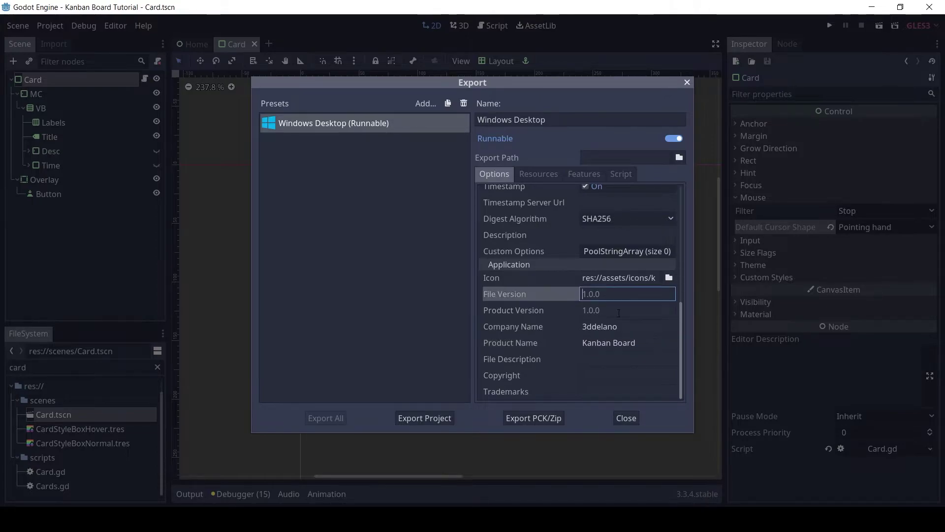
scroll(619, 313, up, 5)
scroll(600, 246, up, 5)
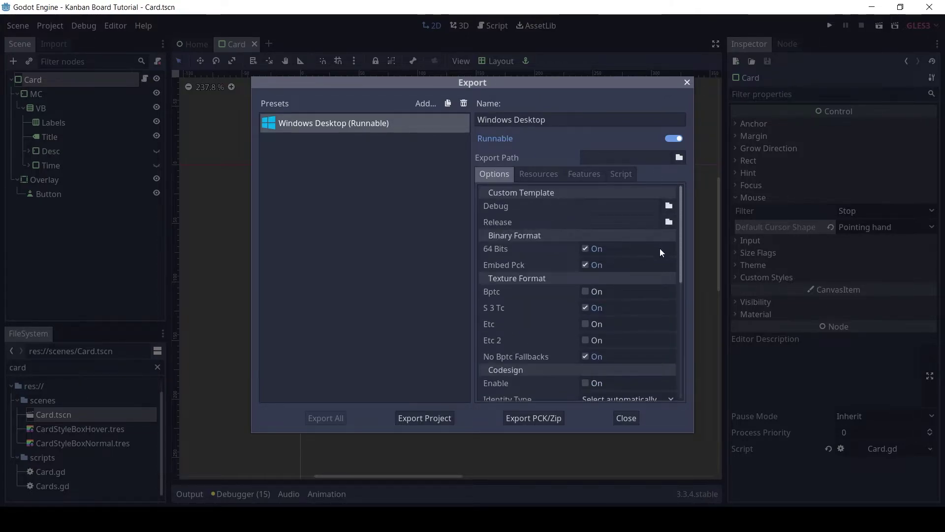
- Create an 'exports' folder inside KanbanAppTutorial for the export path
click(678, 157)
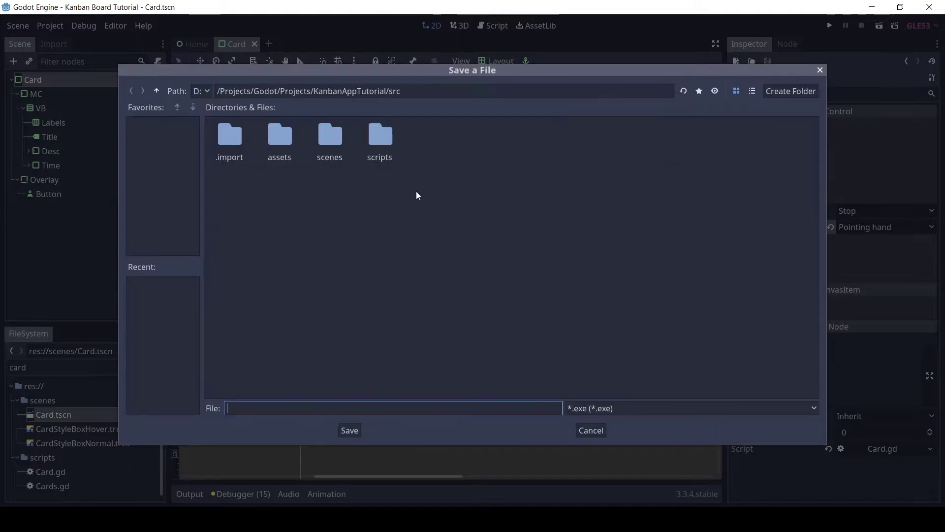
click(156, 91)
click(779, 96)
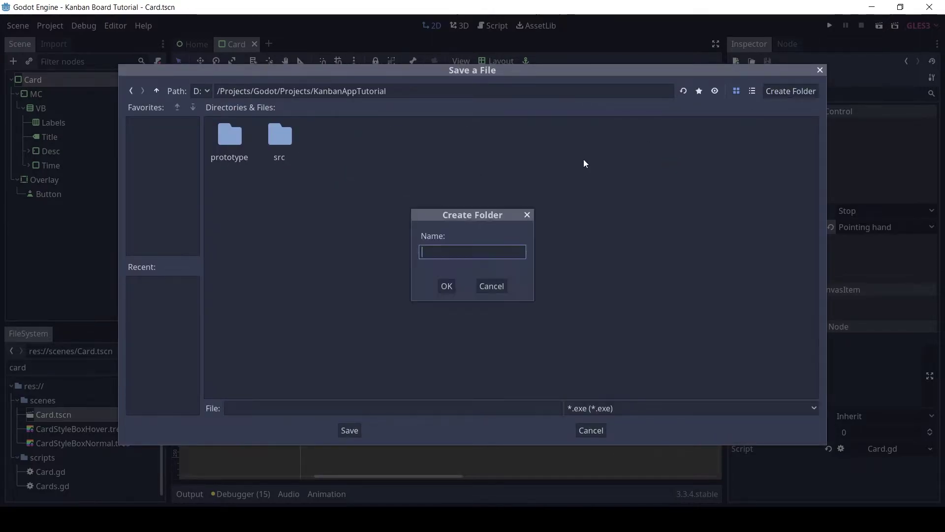
text(exports)
key(Return)
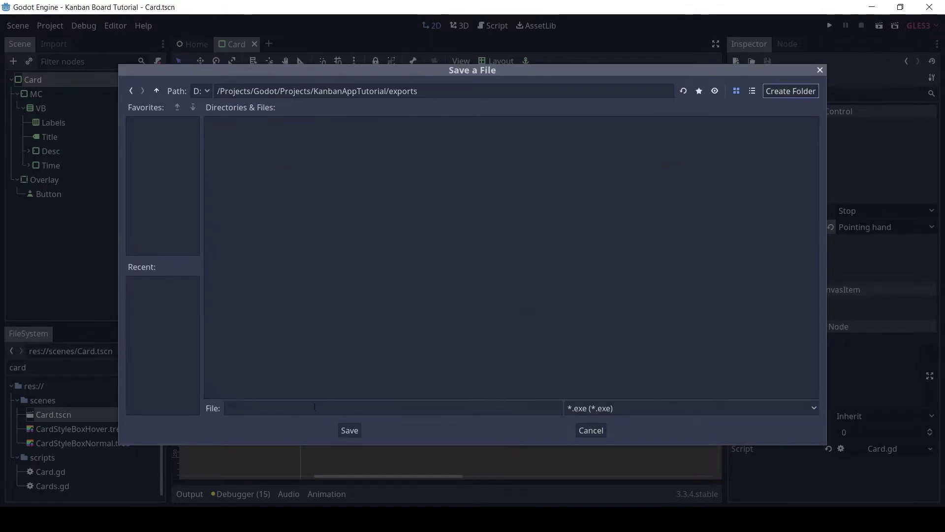
- Save the export path as 'Kanban Board windows.exe' and export the project
click(315, 407)
text(windows.exe)
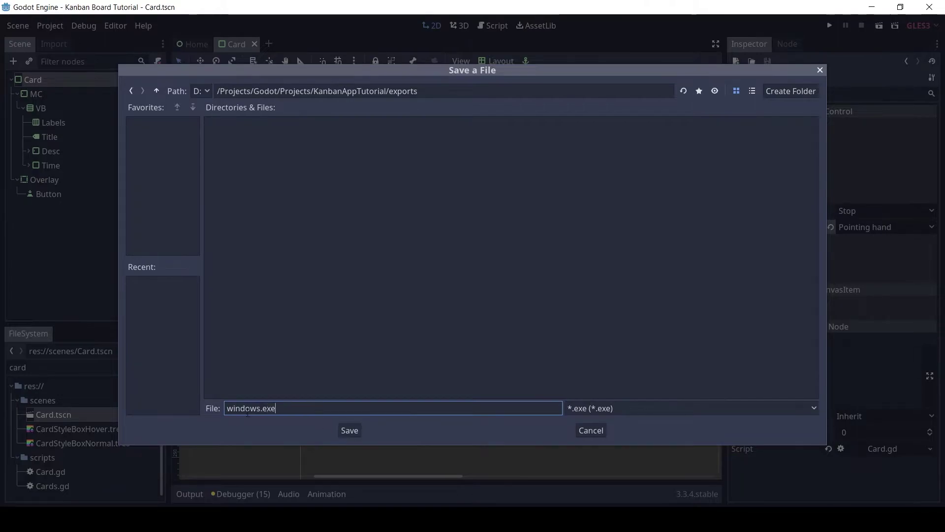
key(Home)
text(Kanban Board)
click(353, 429)
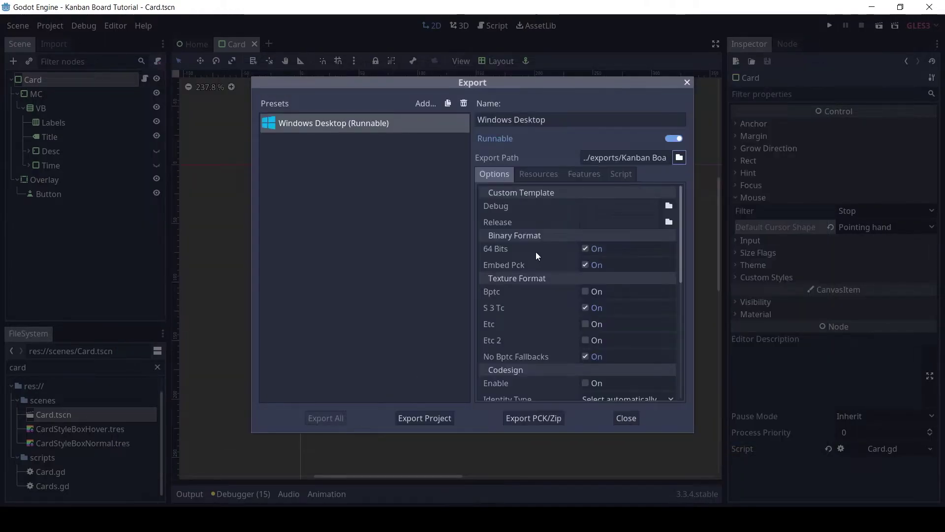
click(435, 415)
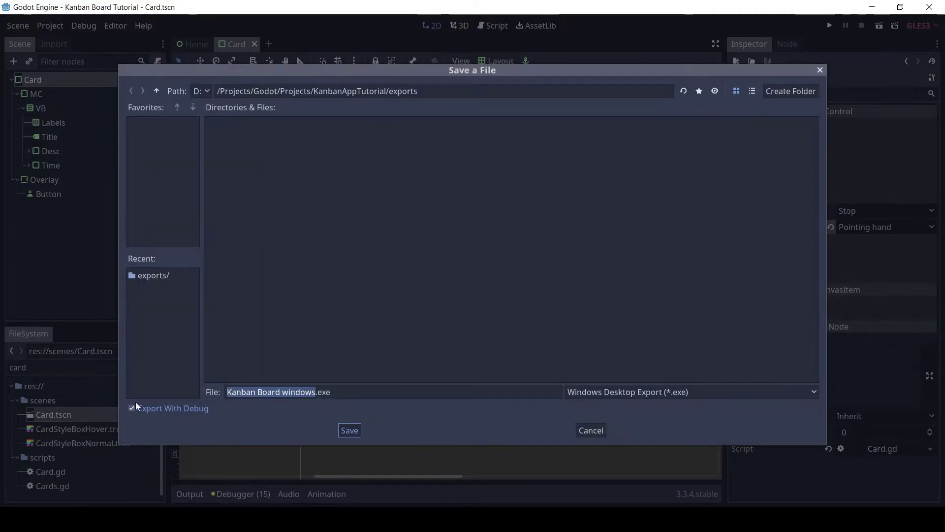
key(Return)
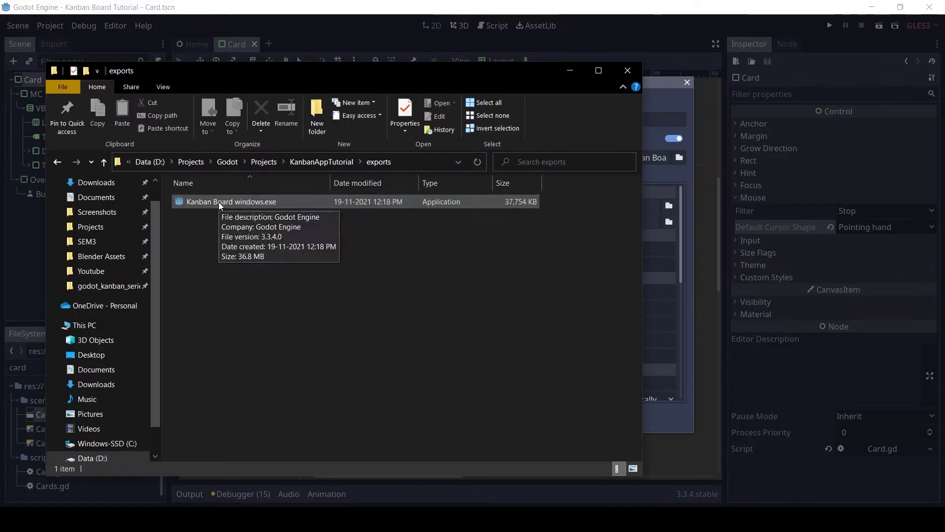
double_click(219, 202)
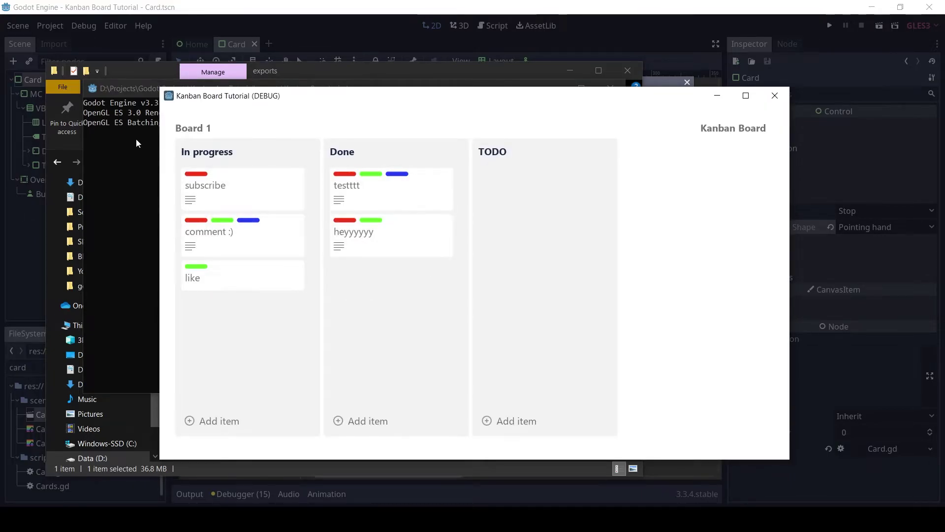
click(136, 138)
- Re-export Kanban Board windows.exe with debug off, overwrite the old build, and show the exports folder
click(237, 43)
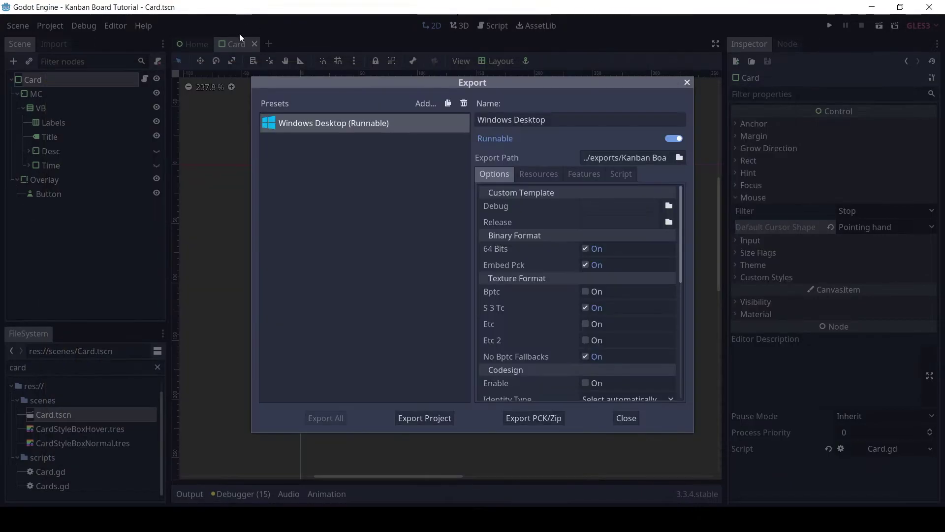
click(424, 417)
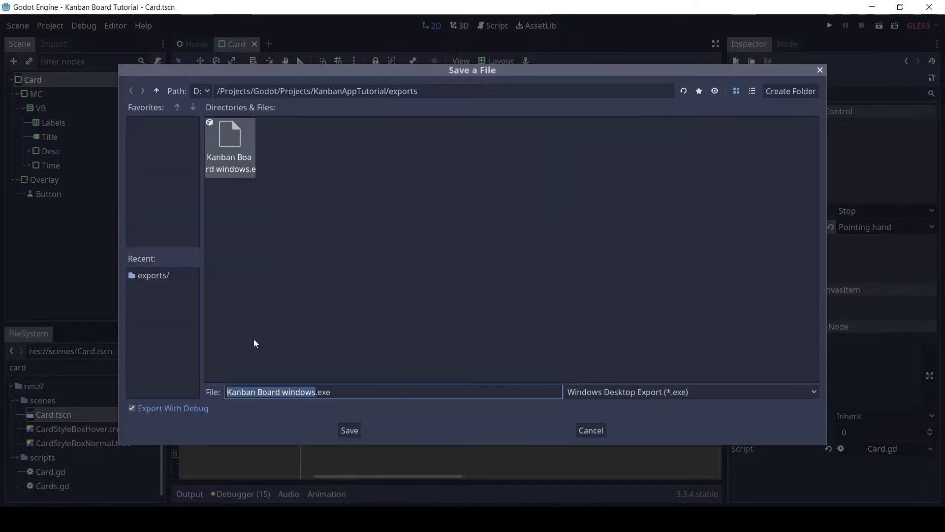
click(181, 409)
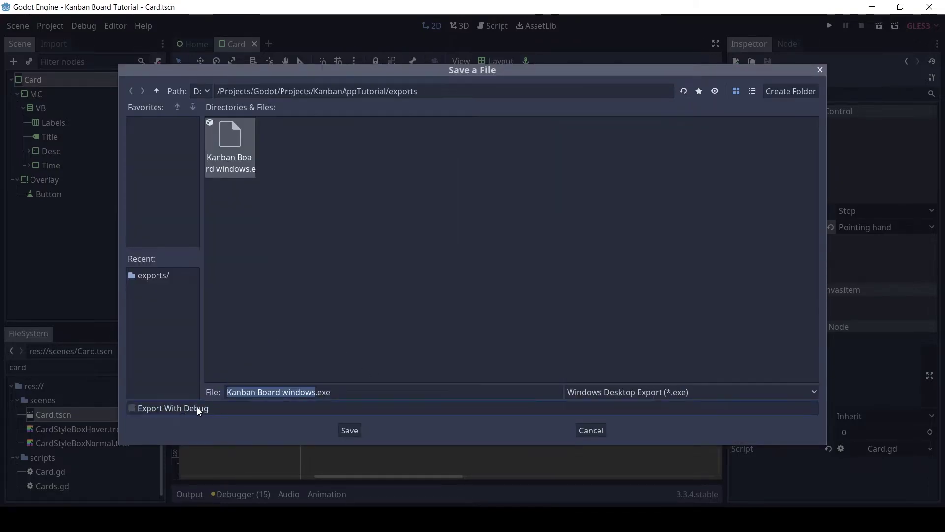
click(365, 427)
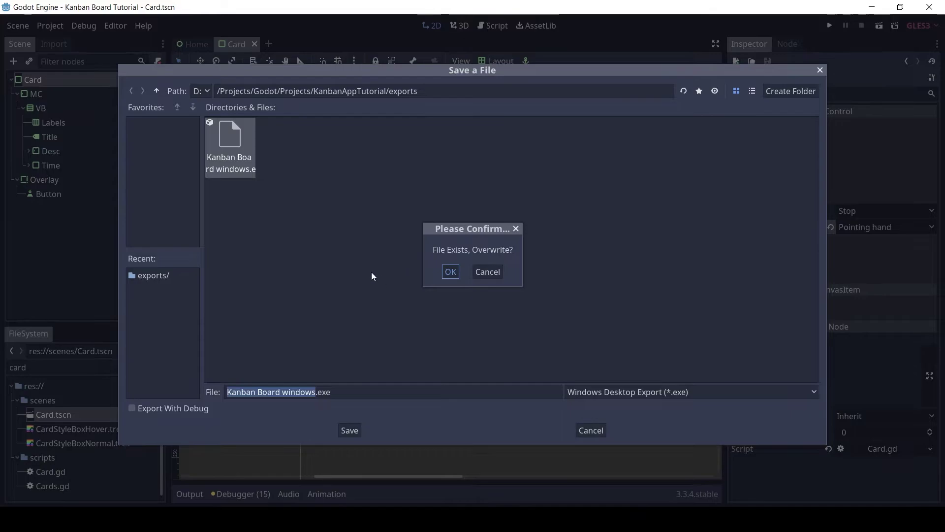
key(Return)
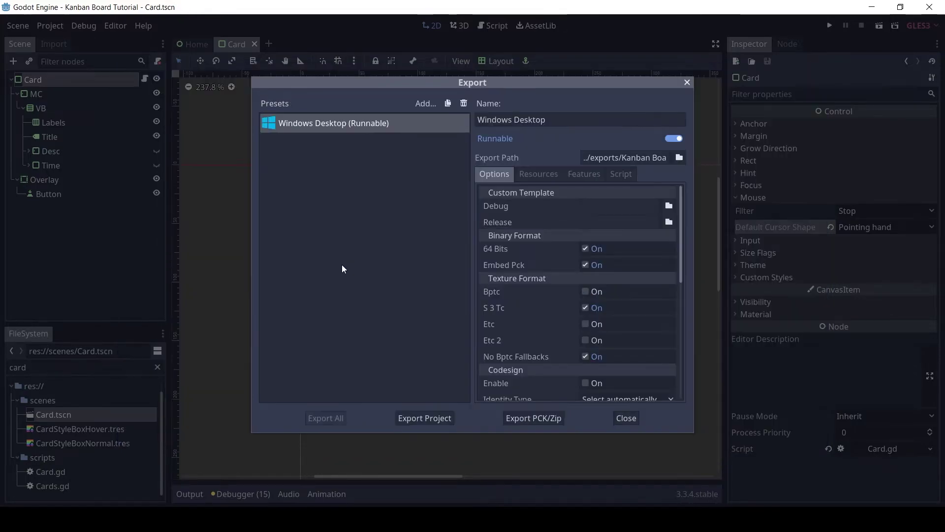
click(126, 520)
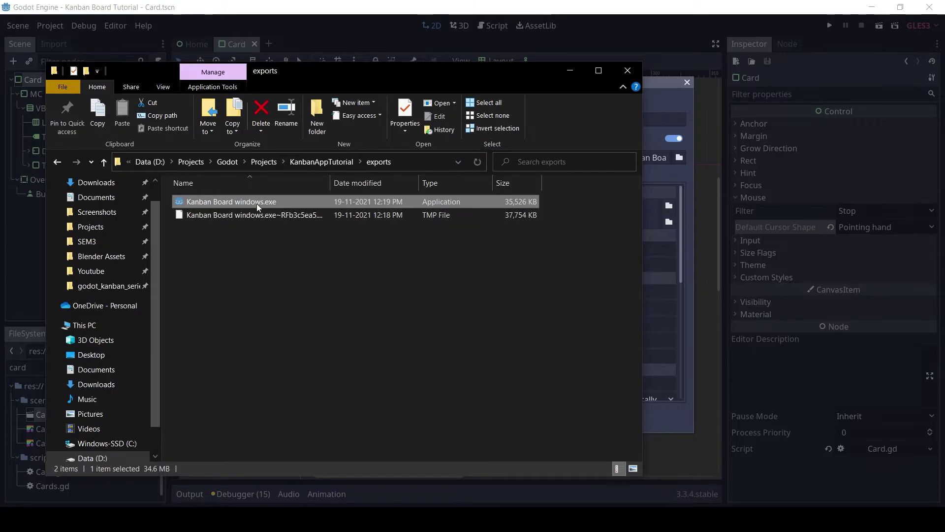
- Launch Kanban Board windows.exe from the exports folder
double_click(209, 202)
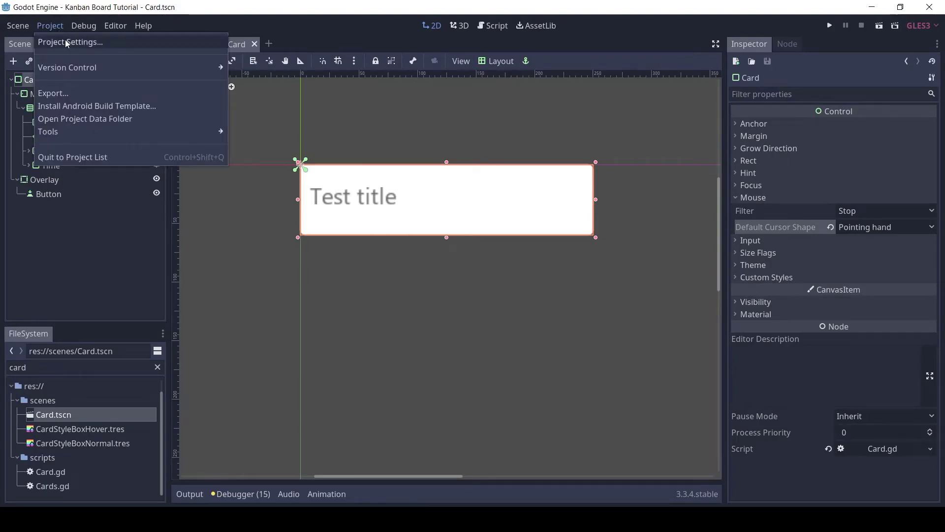
- Set the project icon to res://assets/icons/kanban_icon.png in Project Settings and save
click(65, 39)
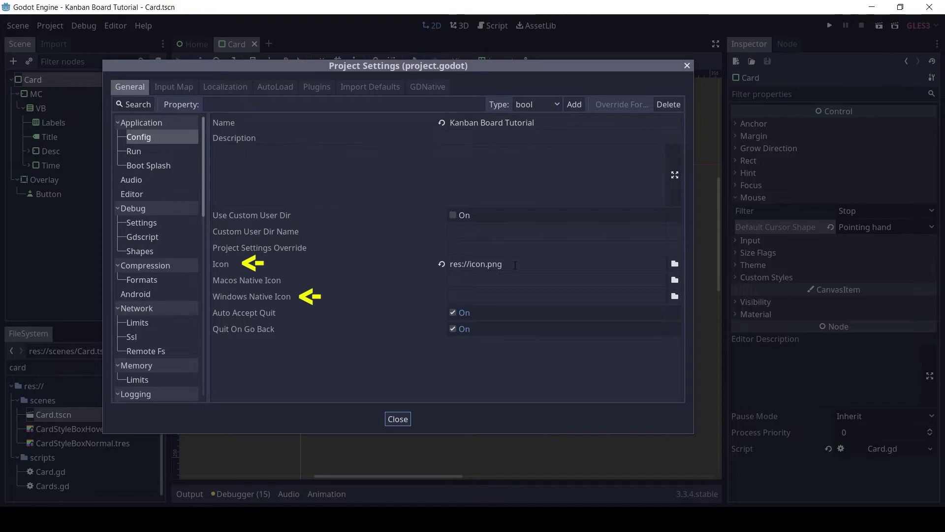
click(674, 264)
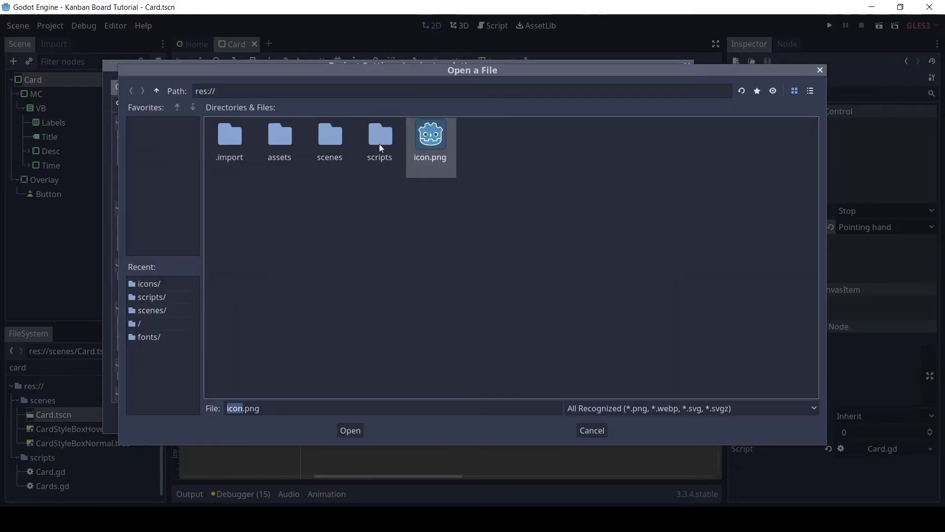
double_click(271, 143)
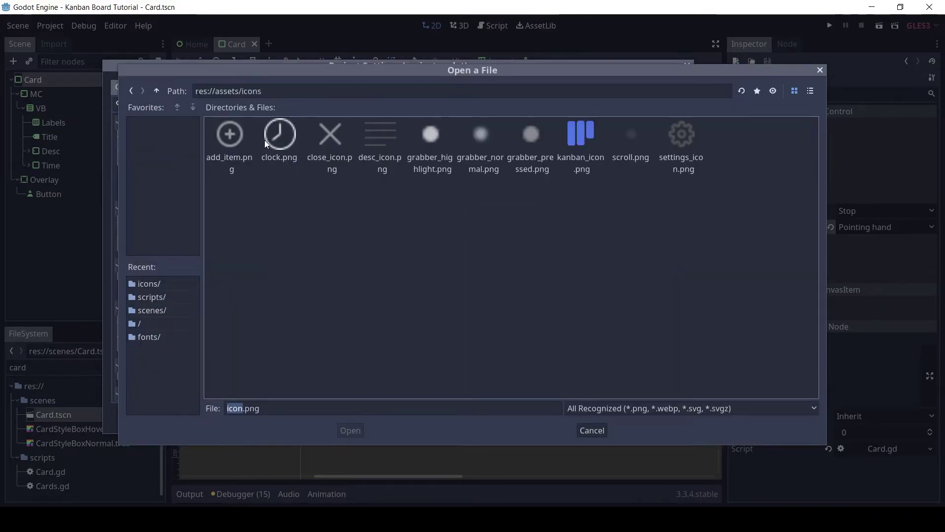
click(582, 144)
double_click(591, 146)
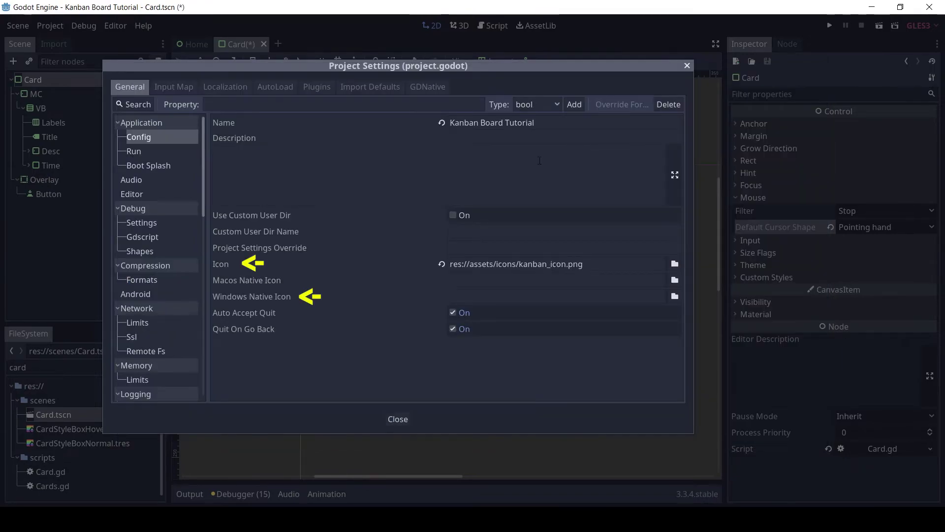
click(396, 425)
key(ctrl+s)
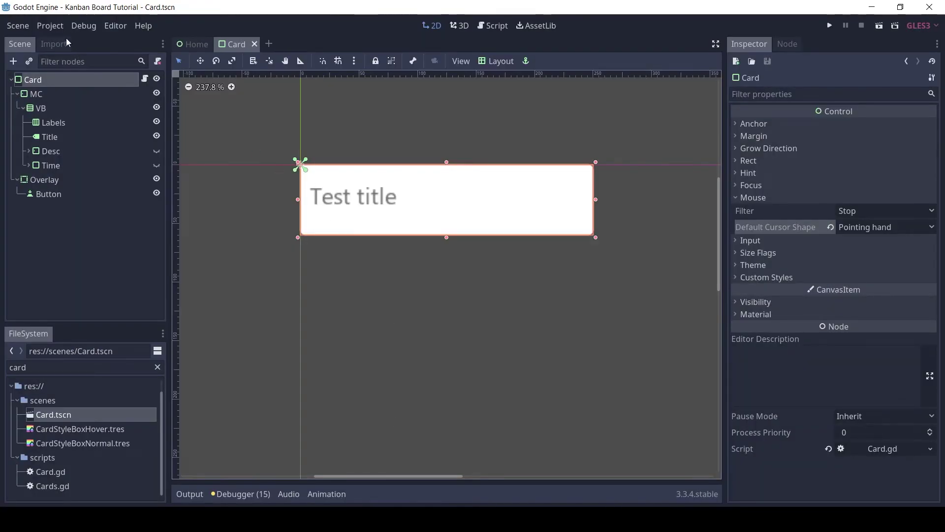
- Export the project with the new icon, overwriting the existing Kanban Board windows.exe, then close the Export dialog
click(49, 25)
click(48, 93)
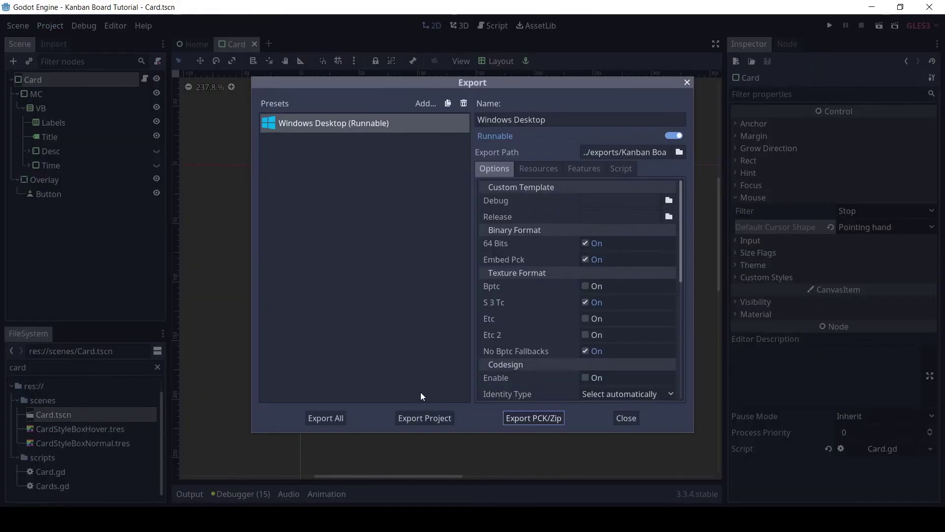
click(419, 419)
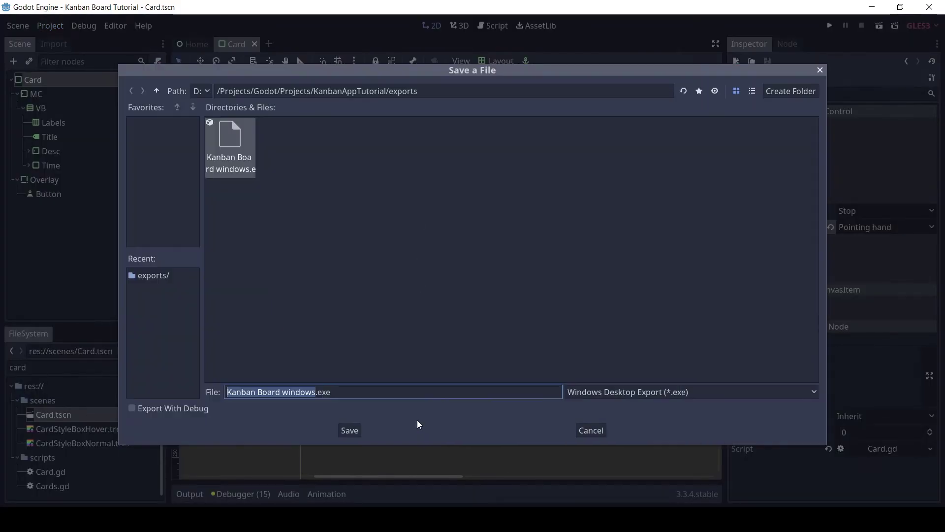
click(352, 430)
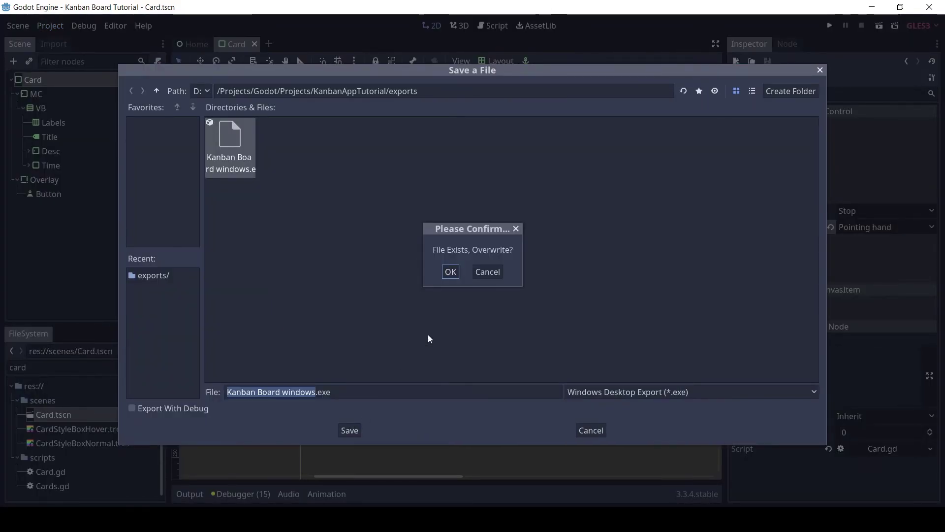
click(450, 273)
click(625, 419)
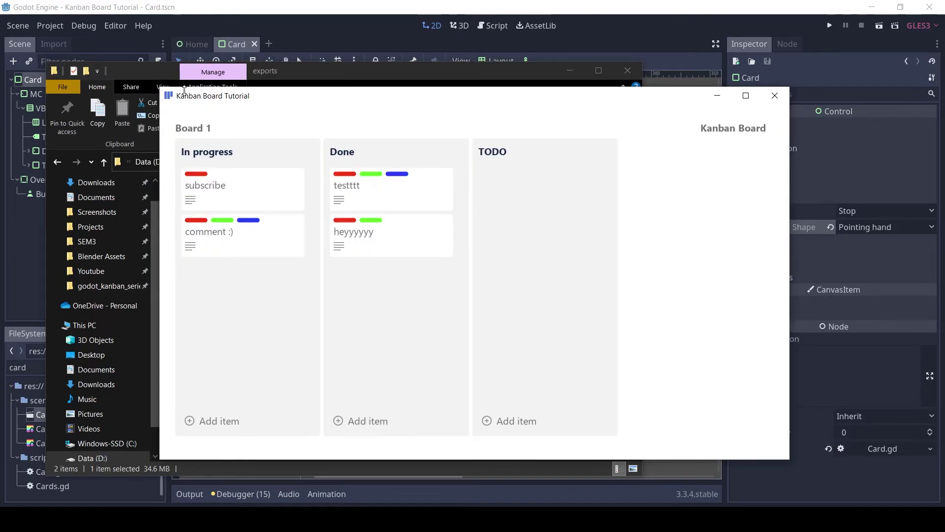
- Drag the 'heyyyyyy' card into the TODO column, then close the app and the exports folder
drag(427, 250, 538, 244)
click(774, 95)
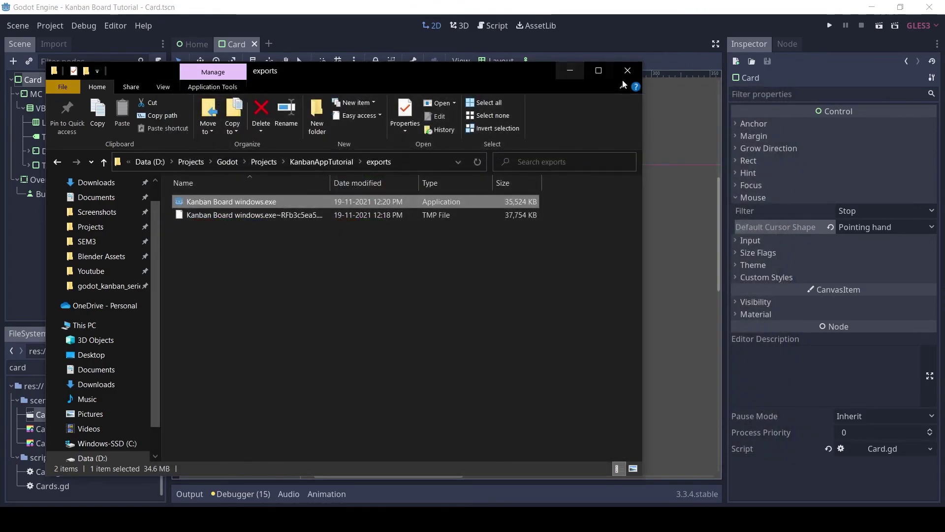
click(628, 71)
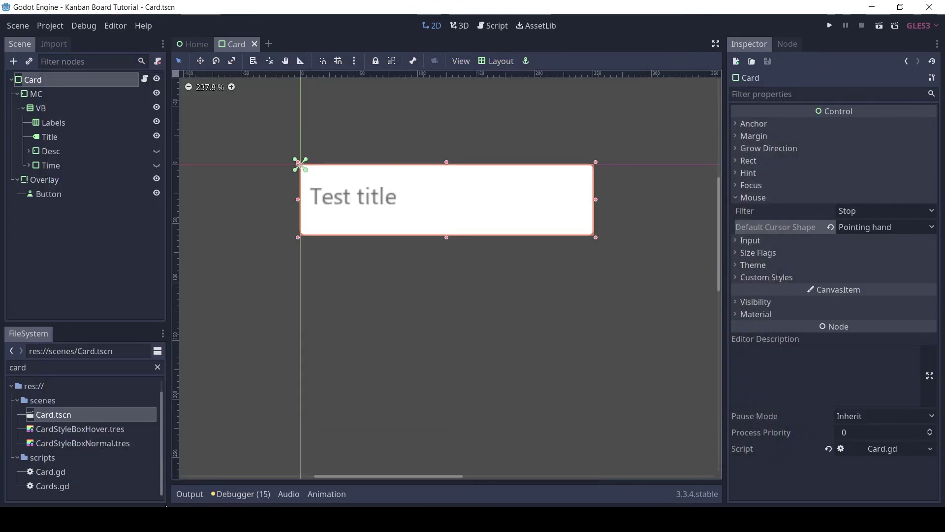